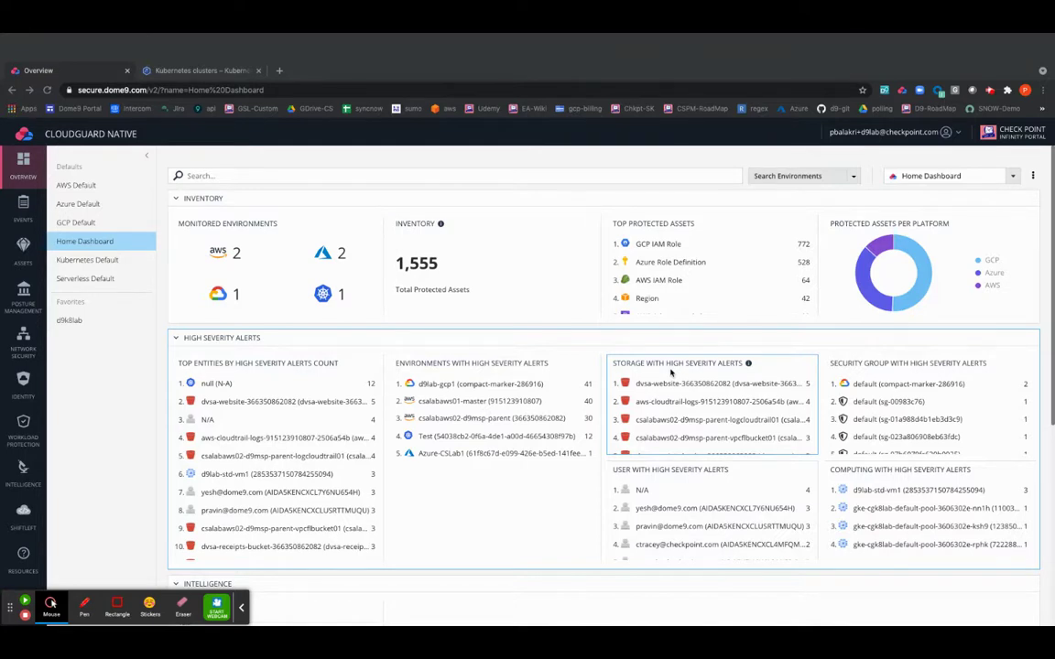
- Switch to the Google Cloud console and run gcloud container clusters create cgk8lab --zone us-east1-b in Cloud Shell
{"action": "left_click", "coordinate": [188, 69]}
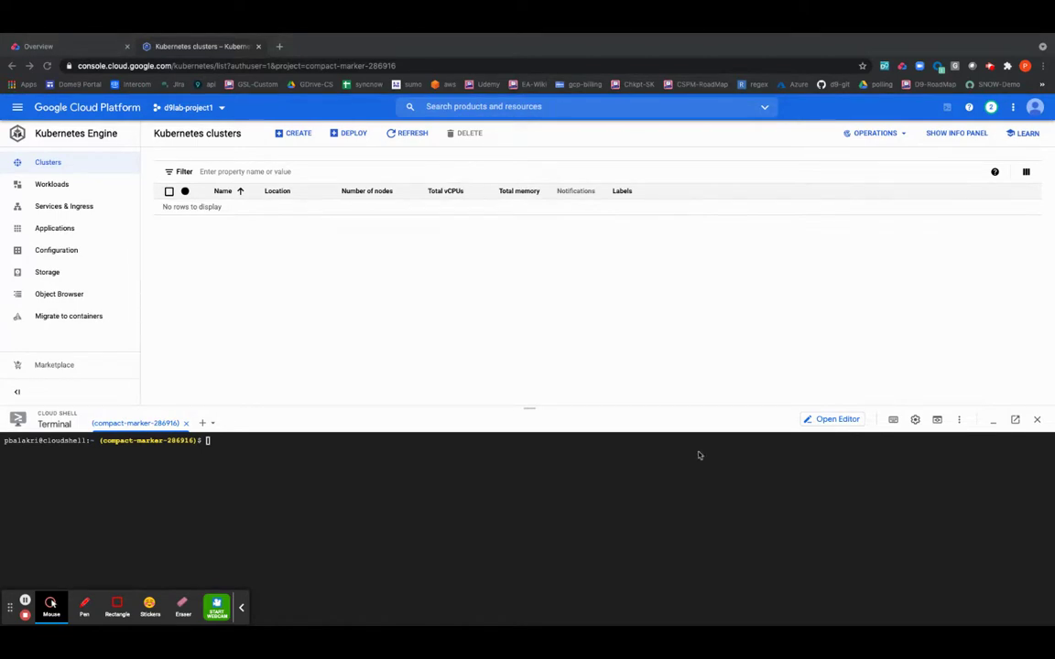
{"action": "left_click", "coordinate": [588, 470]}
{"action": "type", "text": "gcloud container clusters create cgk8lab --zone us-east1-b"}
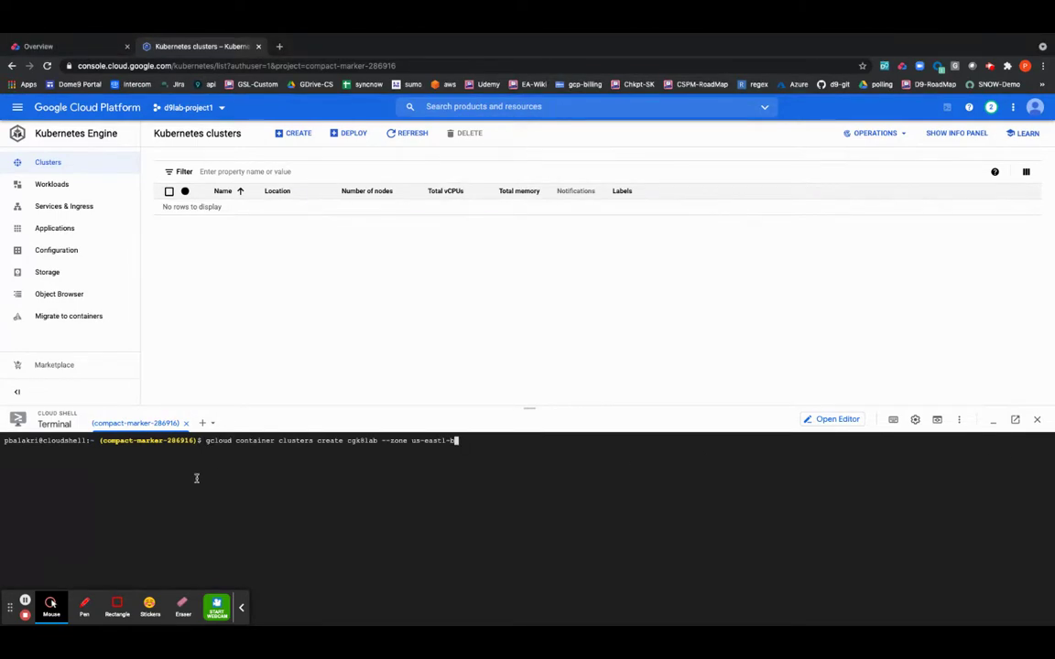
{"action": "double_click", "coordinate": [356, 441]}
{"action": "key", "text": "super+c"}
{"action": "left_click", "coordinate": [429, 465]}
{"action": "key", "text": "Return"}
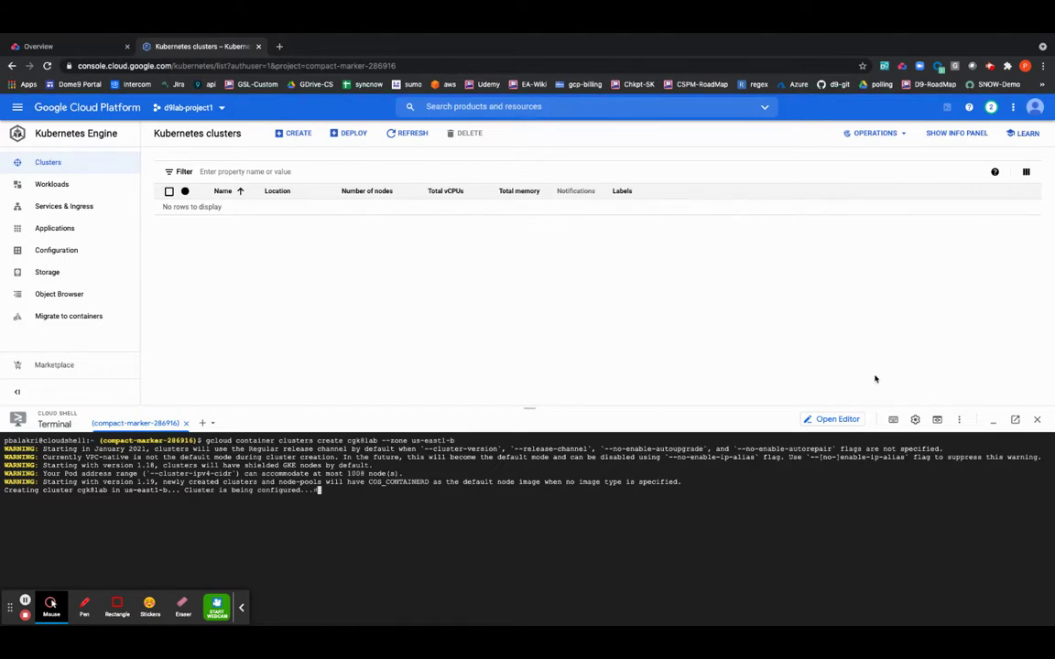
{"action": "left_click", "coordinate": [989, 66]}
{"action": "left_click", "coordinate": [924, 187]}
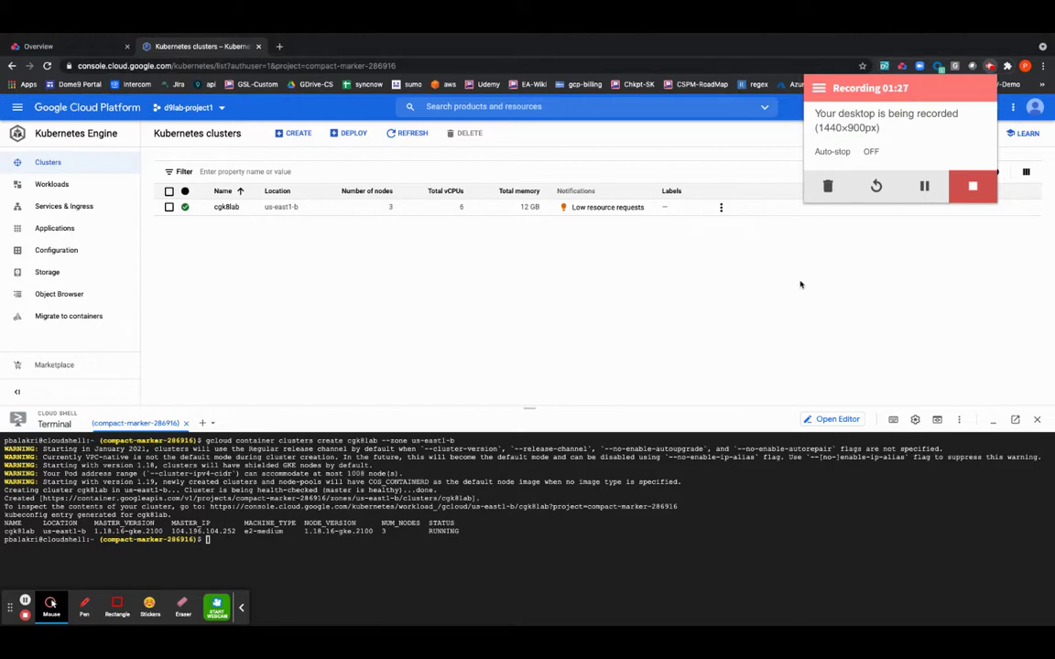
- Switch to CloudGuard, start onboarding a new Kubernetes cluster environment and name the cluster Training_K8s
{"action": "left_click", "coordinate": [64, 47]}
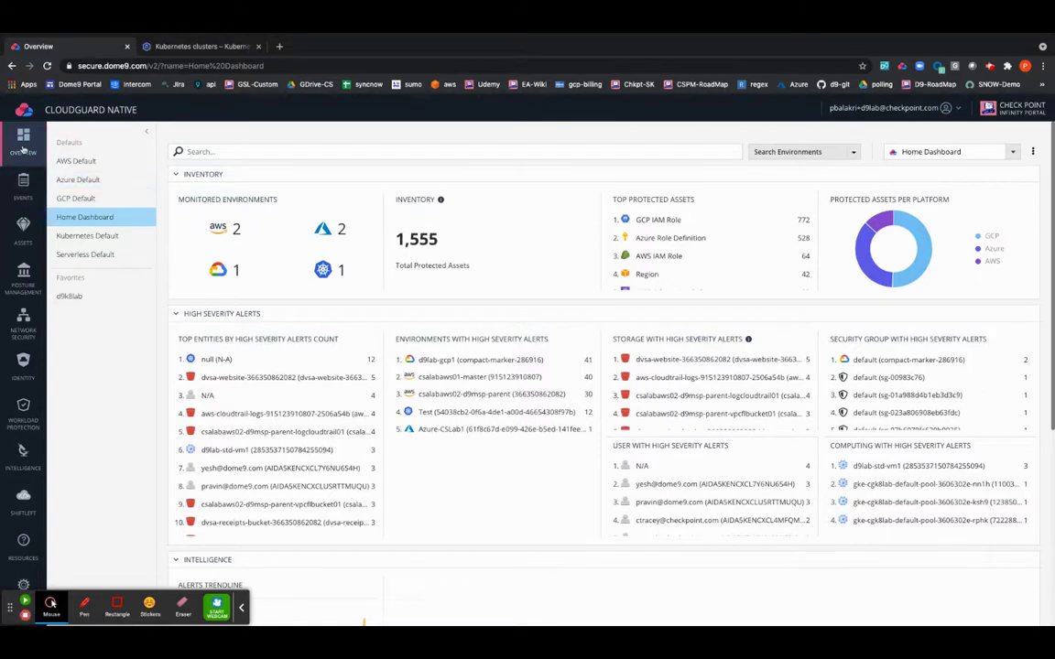
{"action": "left_click", "coordinate": [27, 241]}
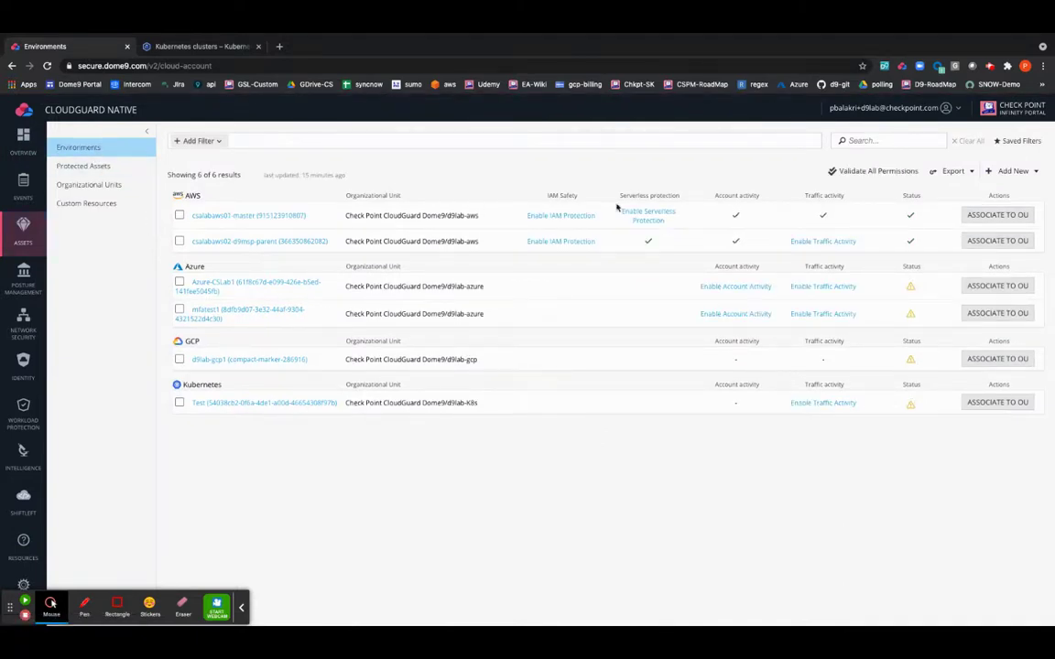
{"action": "left_click", "coordinate": [1018, 173]}
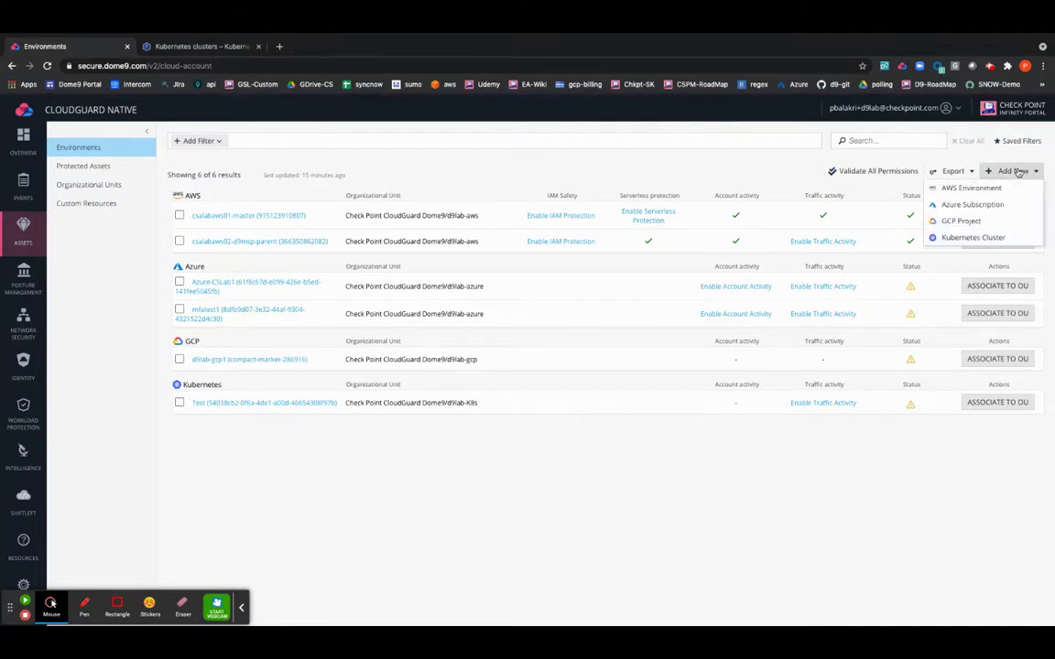
{"action": "left_click", "coordinate": [968, 237]}
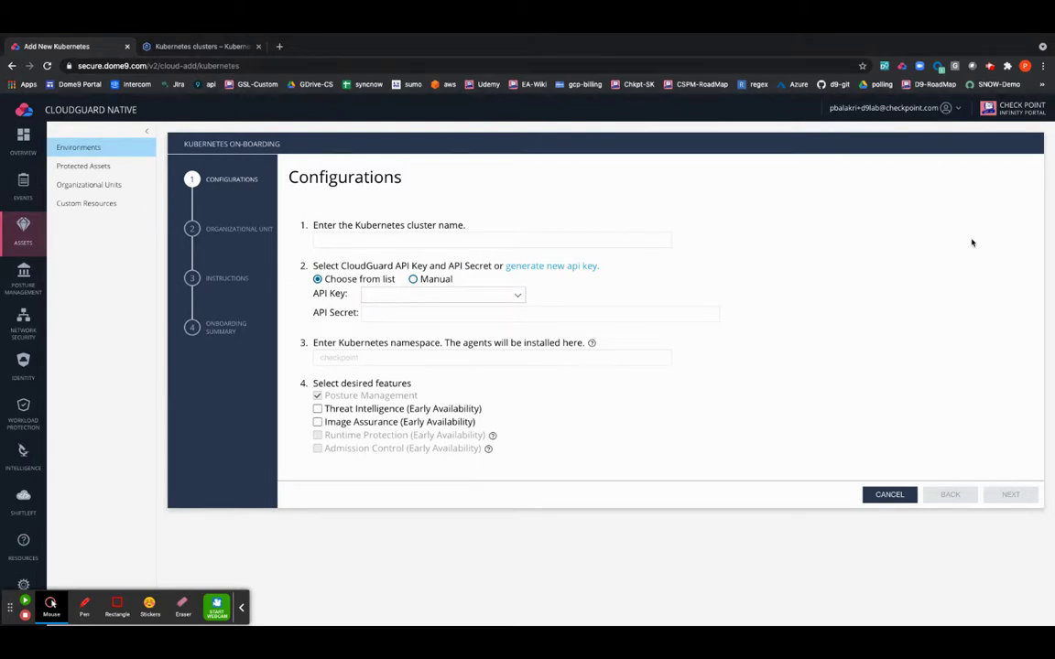
{"action": "left_click", "coordinate": [607, 233]}
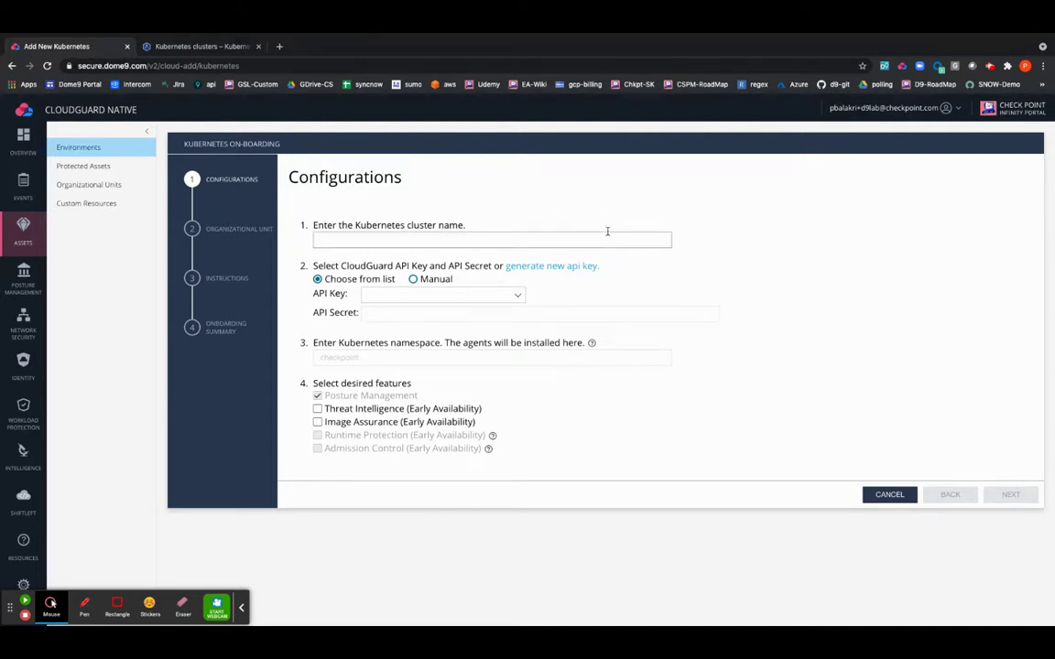
{"action": "type", "text": "Training_K8s"}
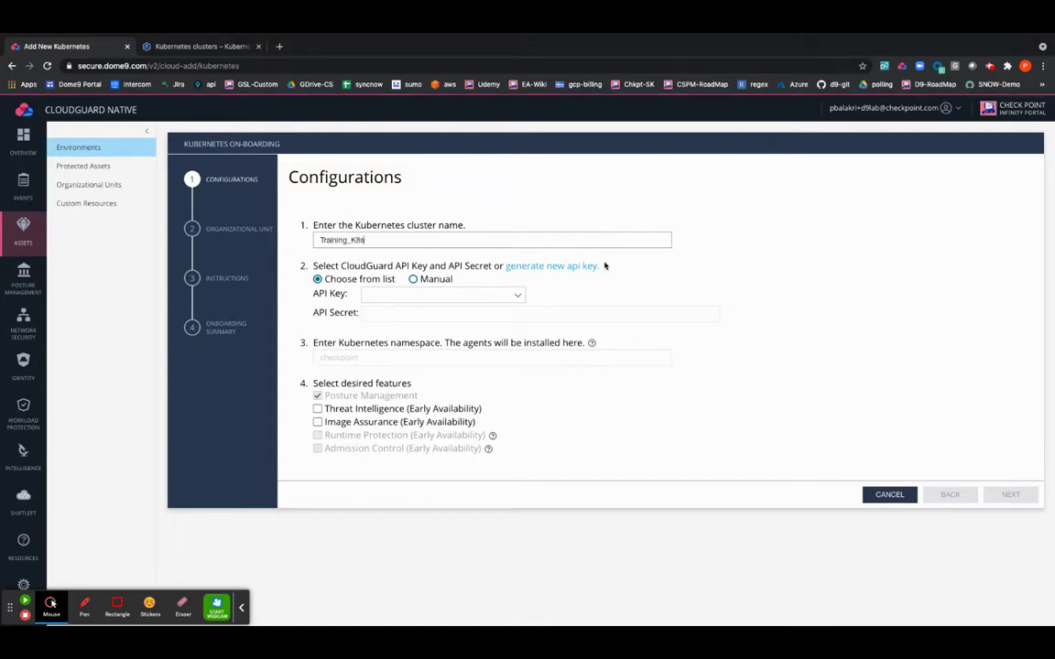
- Select an existing CloudGuard API key for the cluster and paste the matching API secret
{"action": "left_click", "coordinate": [412, 295]}
{"action": "left_click", "coordinate": [419, 308]}
{"action": "left_click", "coordinate": [417, 309]}
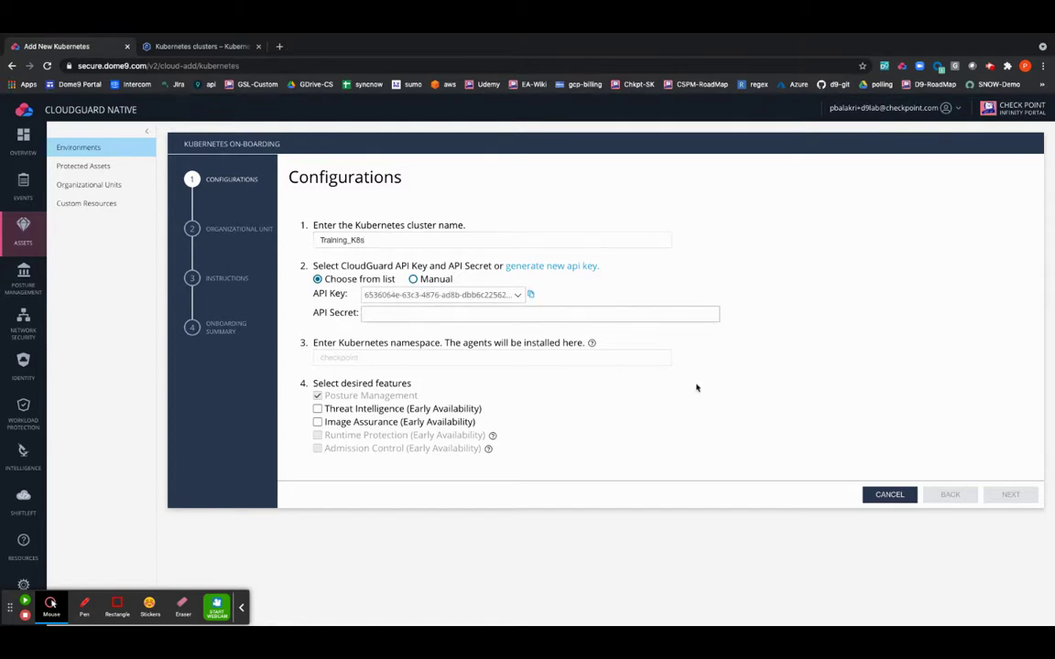
{"action": "left_click", "coordinate": [51, 603]}
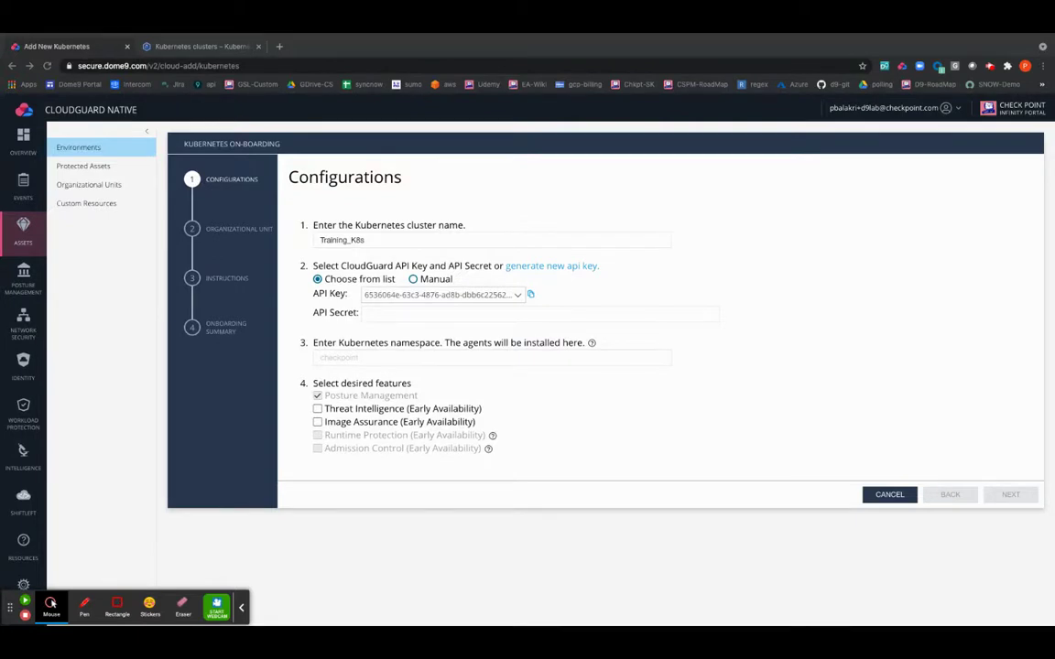
{"action": "left_click", "coordinate": [674, 316]}
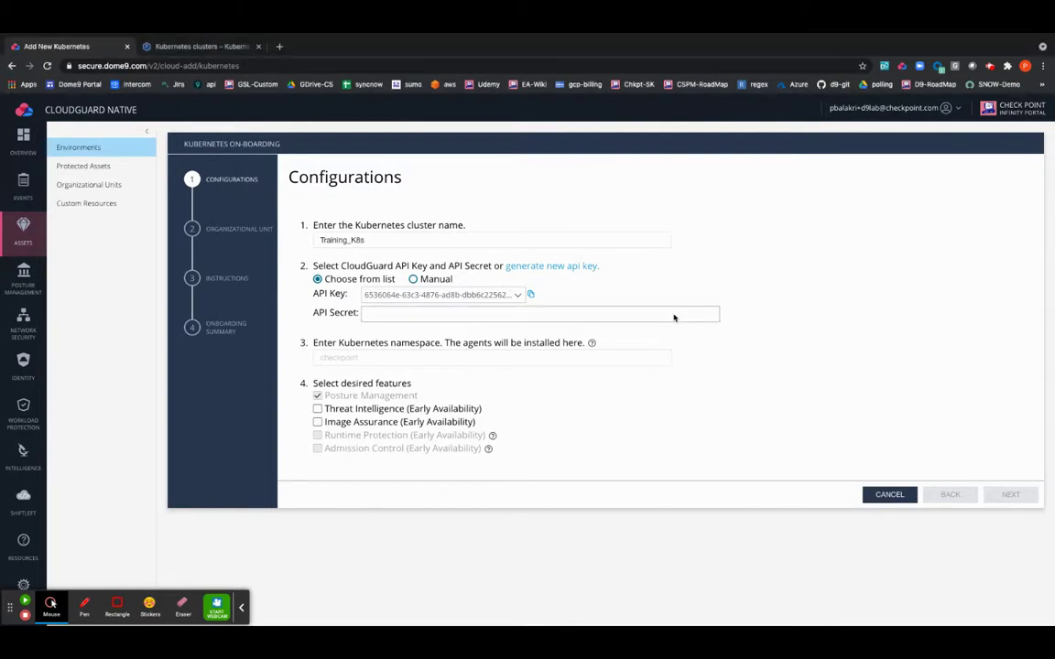
{"action": "key", "text": "super+v"}
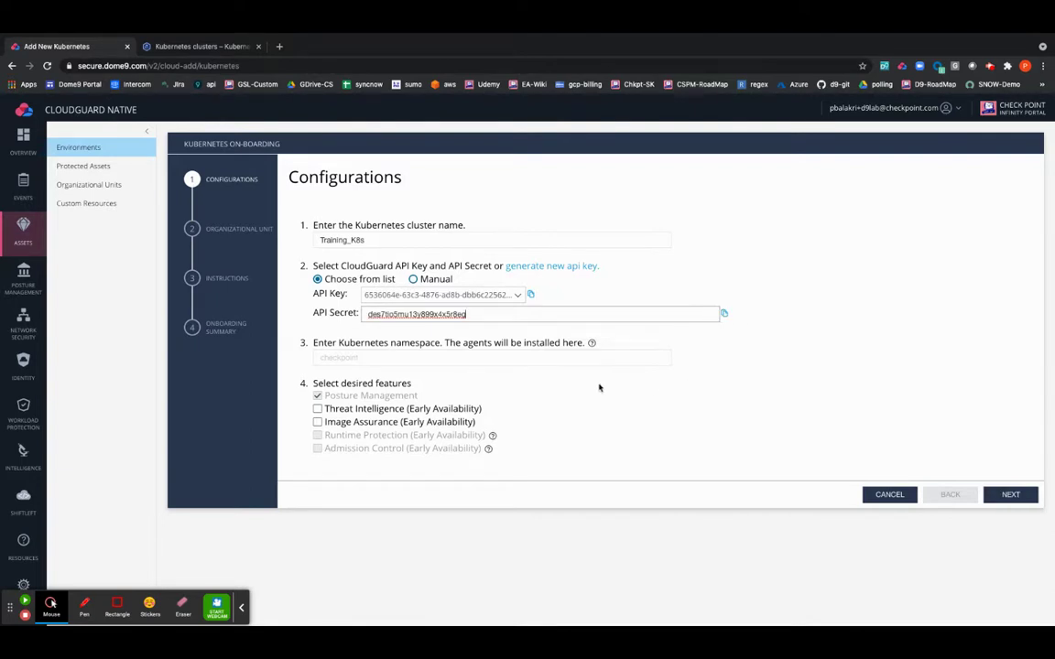
- Accept the default namespace and features, and associate the cluster with the d9lab-K8s organizational unit
{"action": "left_click", "coordinate": [522, 356]}
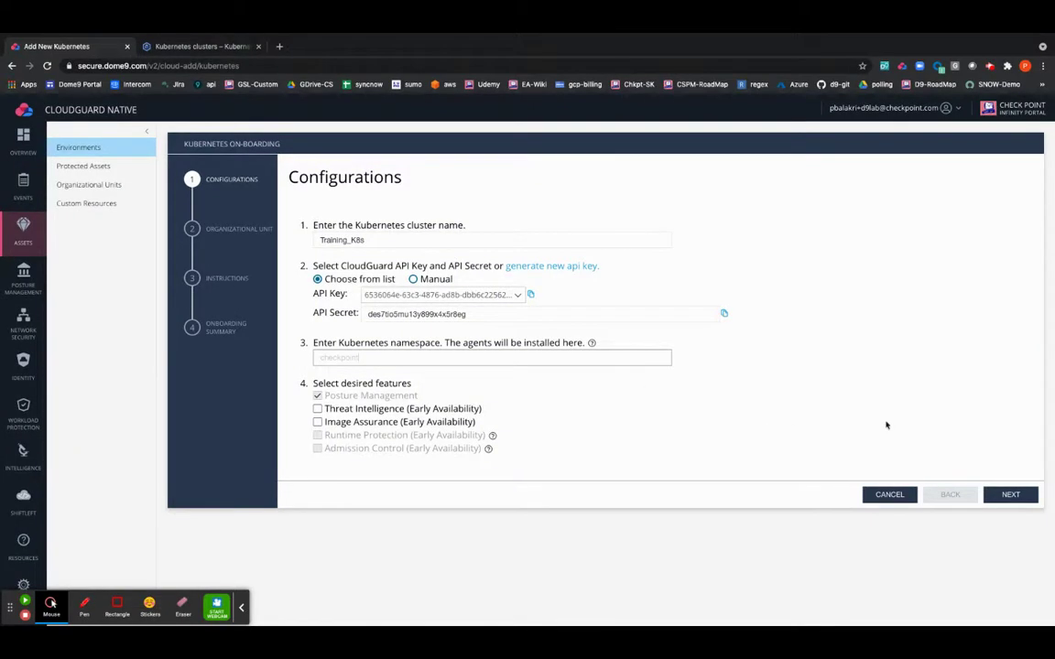
{"action": "left_click", "coordinate": [1011, 494]}
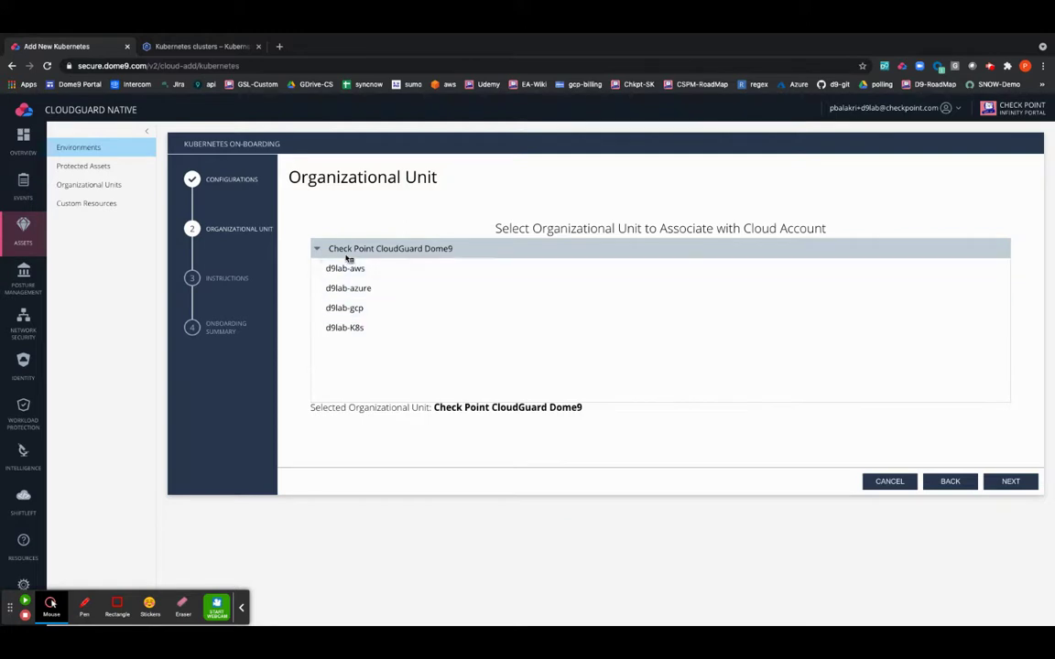
{"action": "left_click", "coordinate": [347, 334]}
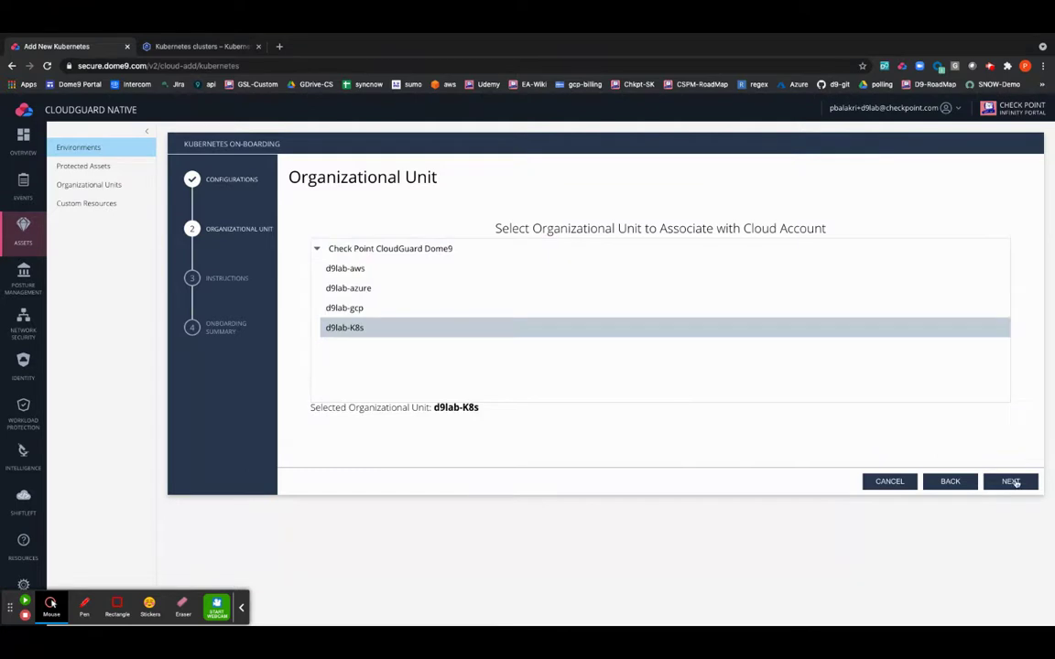
{"action": "left_click", "coordinate": [1009, 481]}
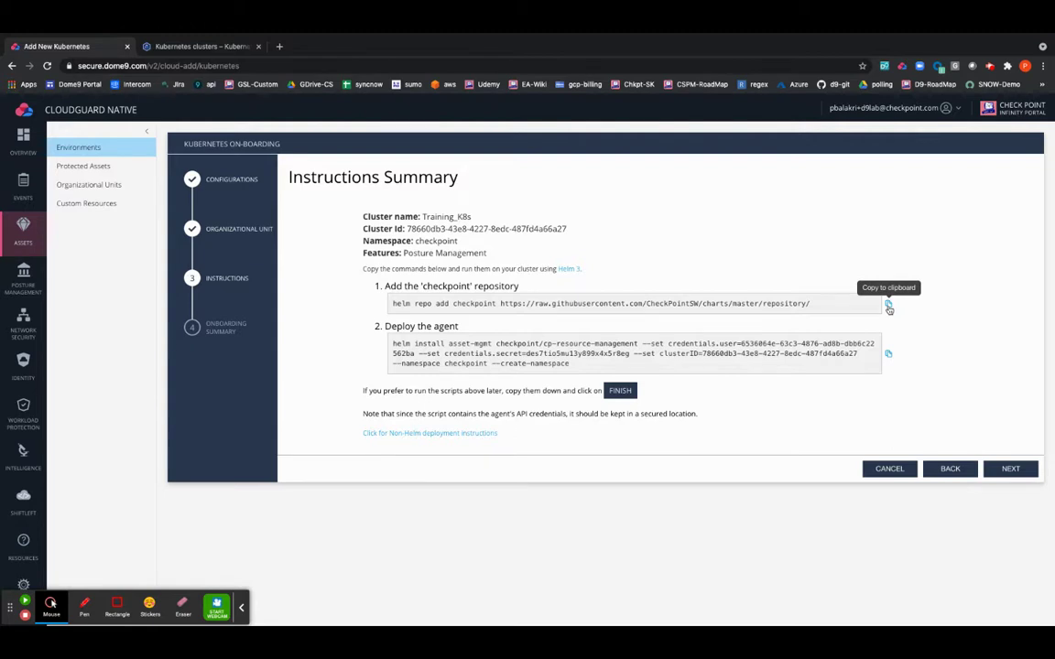
- Copy the helm repo add command for the checkpoint repository, run it in Google Cloud Shell and clear the terminal
{"action": "left_click", "coordinate": [888, 306]}
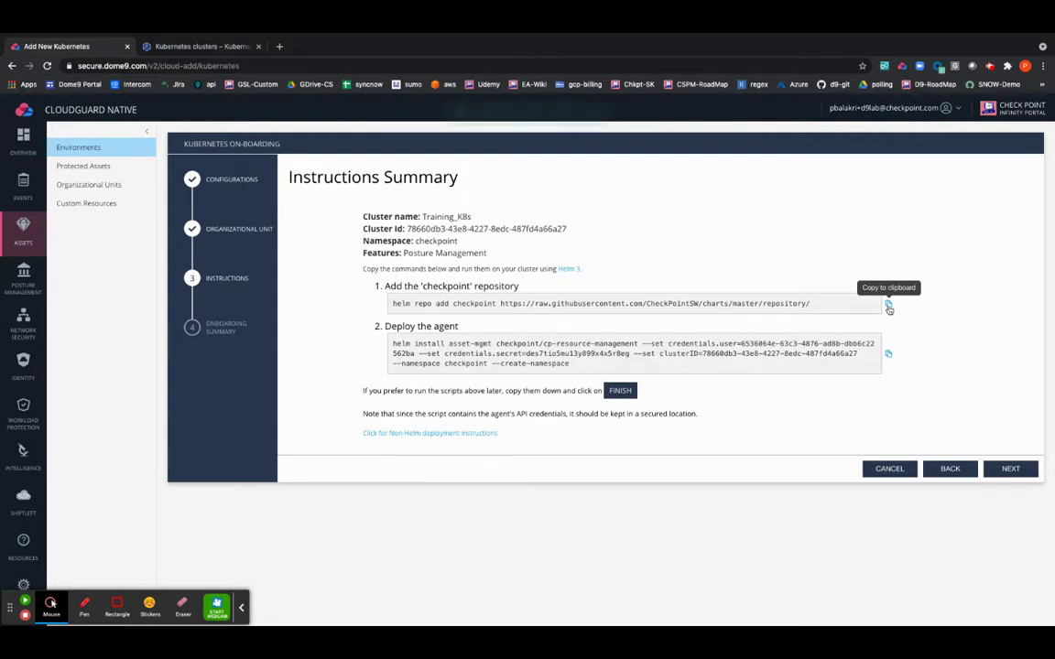
{"action": "left_click", "coordinate": [202, 47]}
{"action": "key", "text": "Return"}
{"action": "key", "text": "Return"}
{"action": "key", "text": "ctrl+v"}
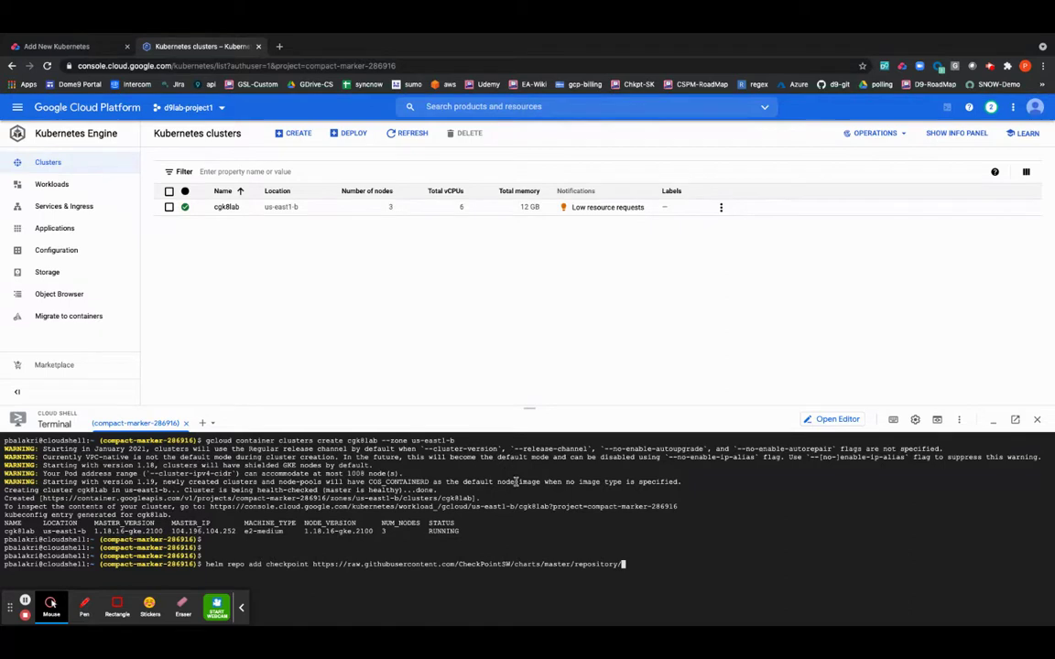
{"action": "key", "text": "Return"}
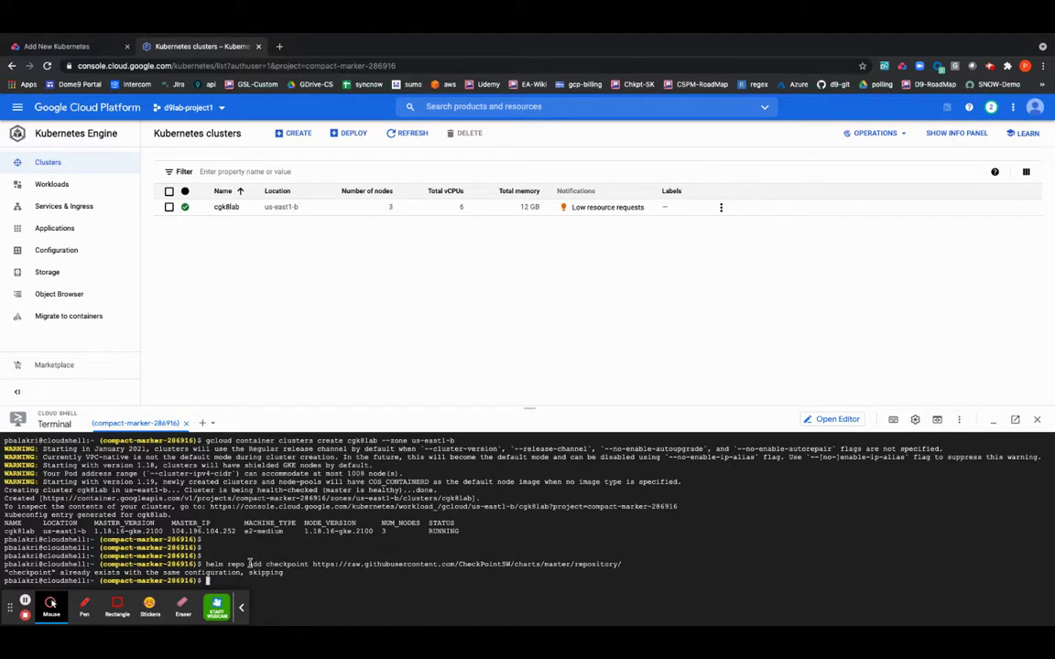
{"action": "key", "text": "Return"}
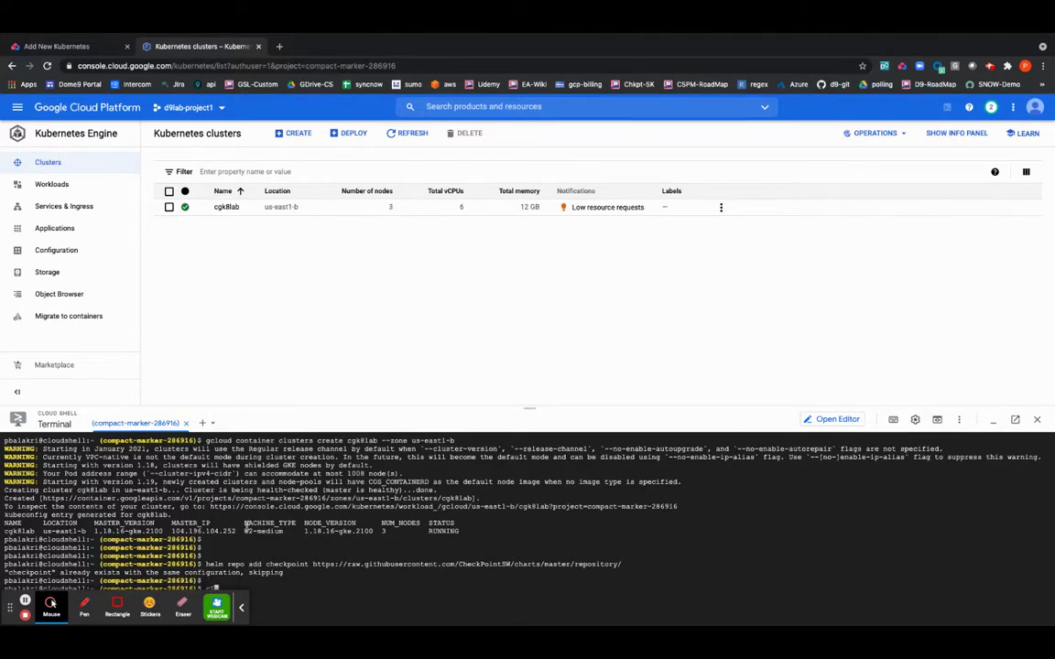
{"action": "key", "text": "ctrl+l"}
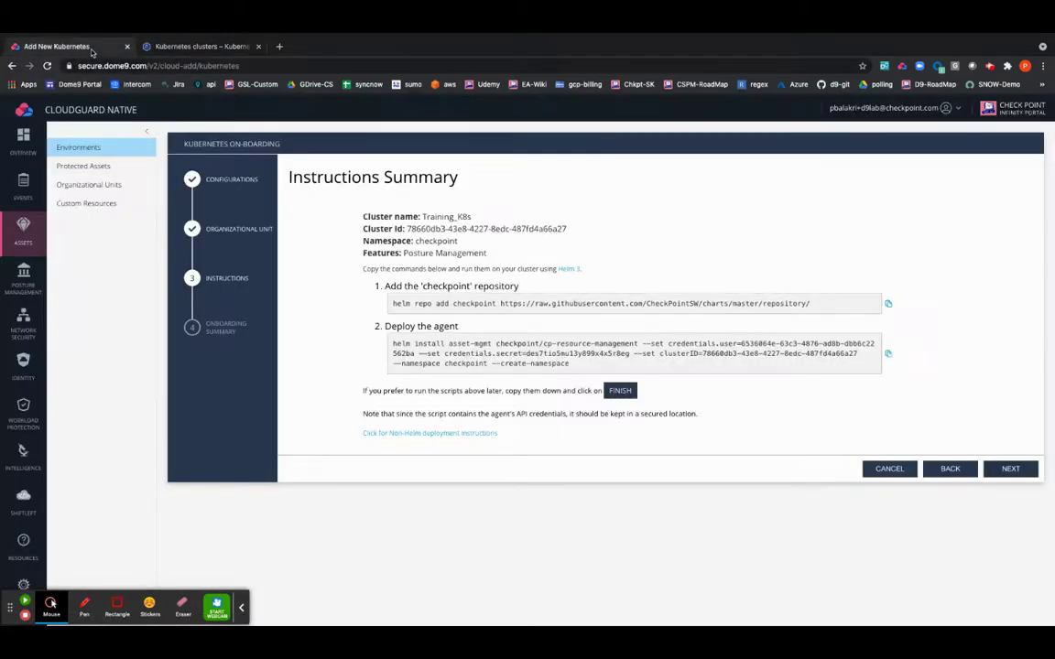
- Copy CloudGuard's agent deployment command and paste it, including the API key and API secret, into Google Cloud Shell
{"action": "left_click", "coordinate": [81, 46]}
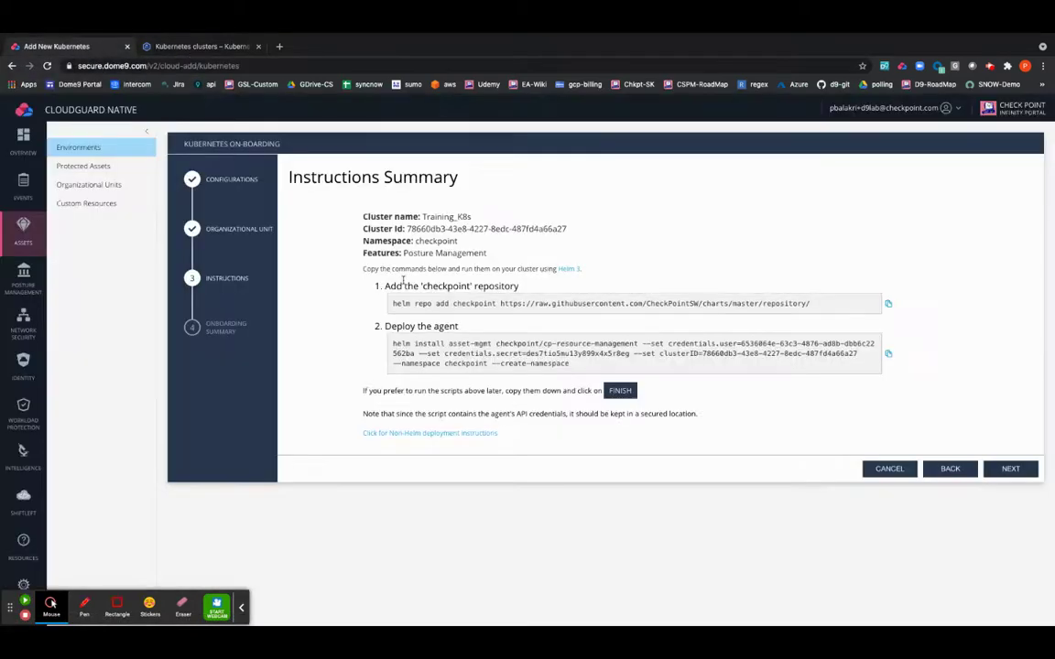
{"action": "left_click", "coordinate": [889, 356]}
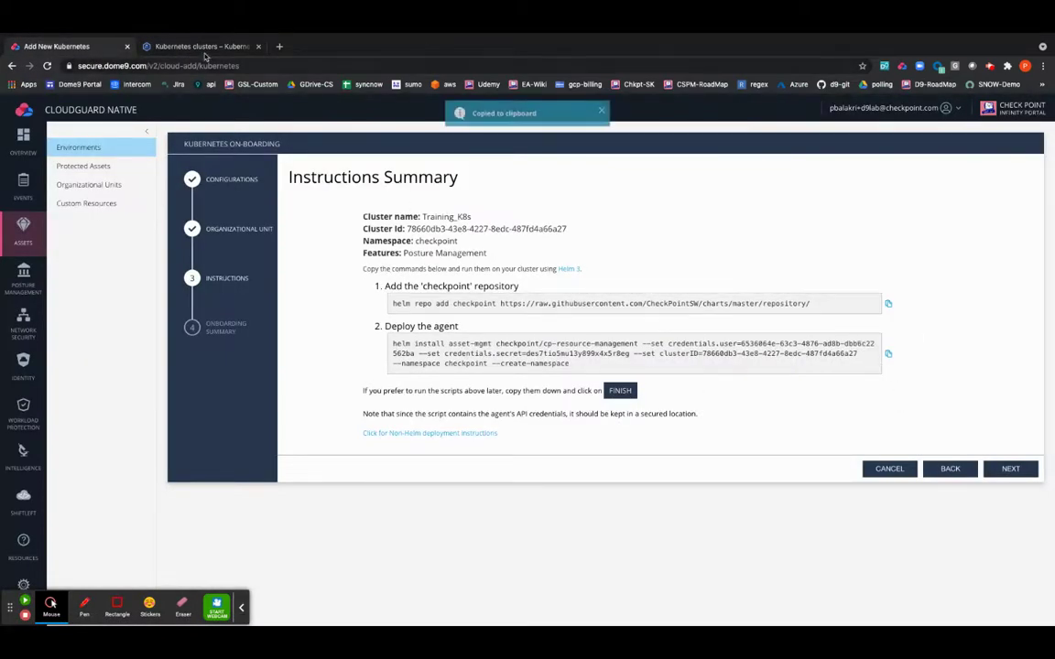
{"action": "left_click", "coordinate": [187, 48]}
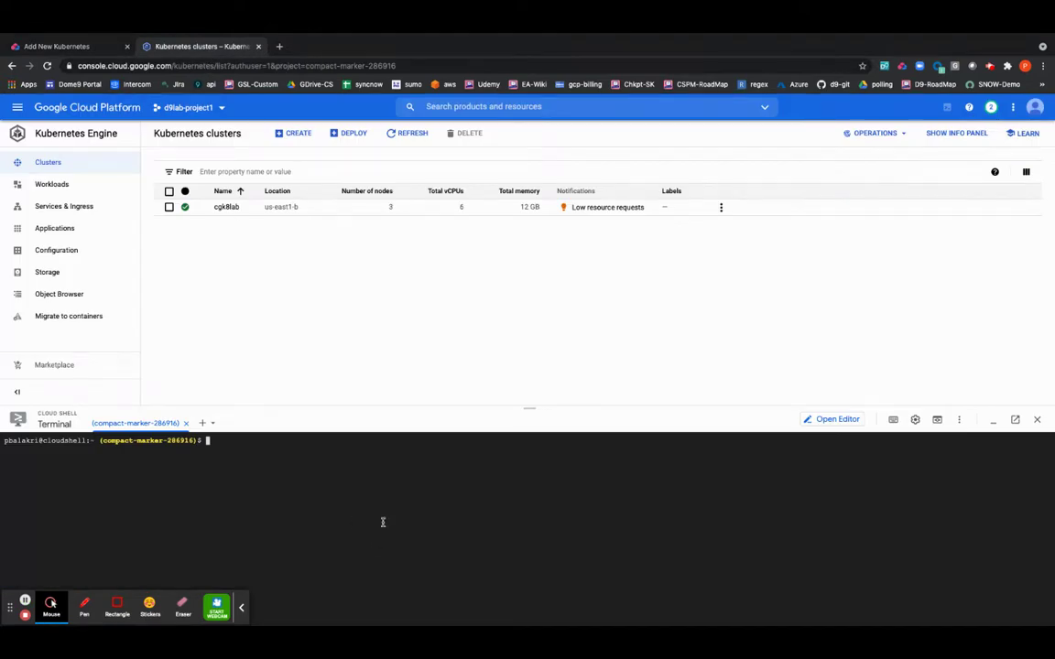
{"action": "key", "text": "ctrl+v"}
- Remove the extra spaces before --namespace in the helm install asset-mgmt command and run it
{"action": "key", "text": "Left"}
{"action": "key", "text": "Left"}
{"action": "key", "text": "Left"}
{"action": "key", "text": "Left"}
{"action": "key", "text": "Left"}
{"action": "key", "text": "Left"}
{"action": "key", "text": "Left"}
{"action": "key", "text": "Left"}
{"action": "key", "text": "Left"}
{"action": "key", "text": "Left"}
{"action": "key", "text": "Left"}
{"action": "key", "text": "Left"}
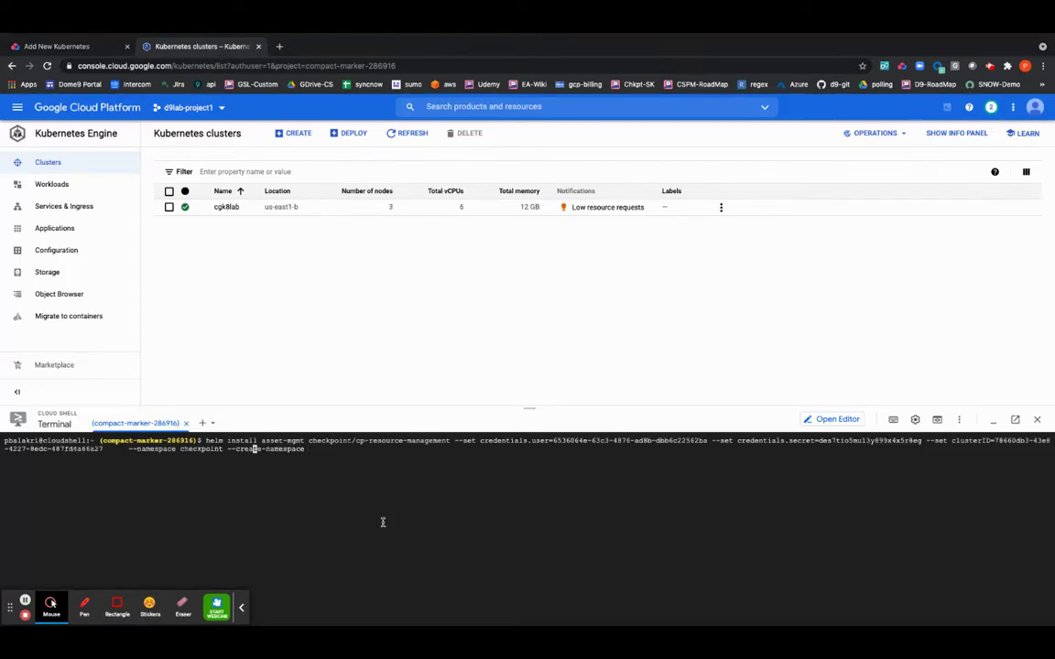
{"action": "key", "text": "Left"}
{"action": "key", "text": "Left"}
{"action": "key", "text": "Left"}
{"action": "key", "text": "Left"}
{"action": "key", "text": "Left"}
{"action": "key", "text": "Left"}
{"action": "key", "text": "Left"}
{"action": "key", "text": "Left"}
{"action": "key", "text": "Left"}
{"action": "key", "text": "Left"}
{"action": "key", "text": "Left"}
{"action": "key", "text": "Left"}
{"action": "key", "text": "Left"}
{"action": "key", "text": "Left"}
{"action": "key", "text": "Left"}
{"action": "key", "text": "Left"}
{"action": "key", "text": "Left"}
{"action": "key", "text": "Left"}
{"action": "key", "text": "Left"}
{"action": "key", "text": "Left"}
{"action": "key", "text": "Left"}
{"action": "key", "text": "Left"}
{"action": "key", "text": "Left"}
{"action": "key", "text": "Left"}
{"action": "key", "text": "Left"}
{"action": "key", "text": "Left"}
{"action": "key", "text": "BackSpace"}
{"action": "key", "text": "BackSpace"}
{"action": "key", "text": "BackSpace"}
{"action": "key", "text": "BackSpace"}
{"action": "key", "text": "BackSpace"}
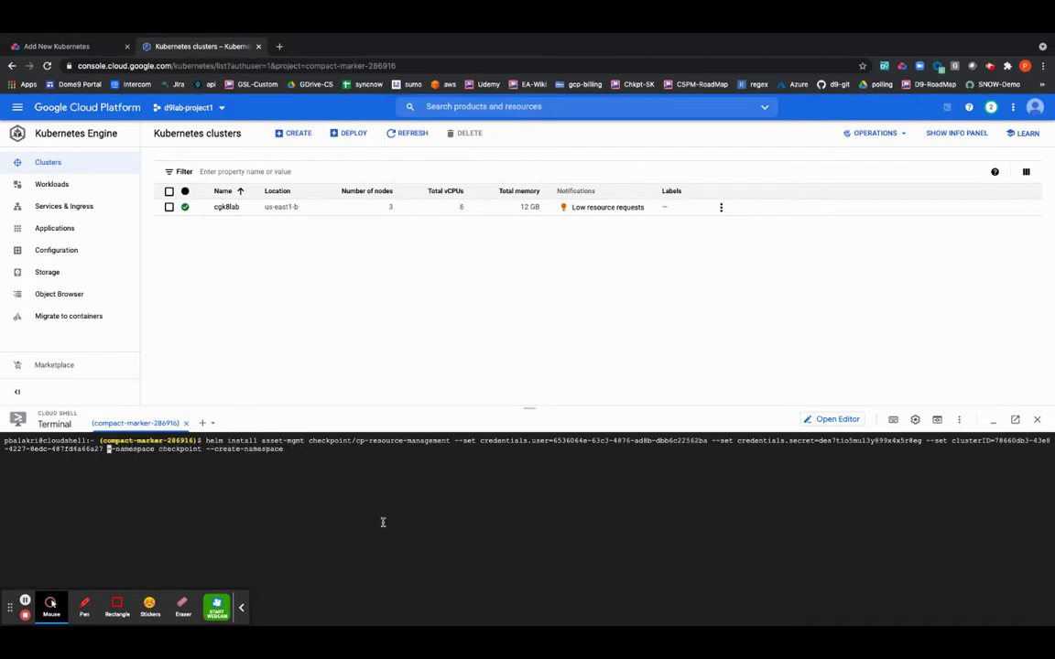
{"action": "key", "text": "Return"}
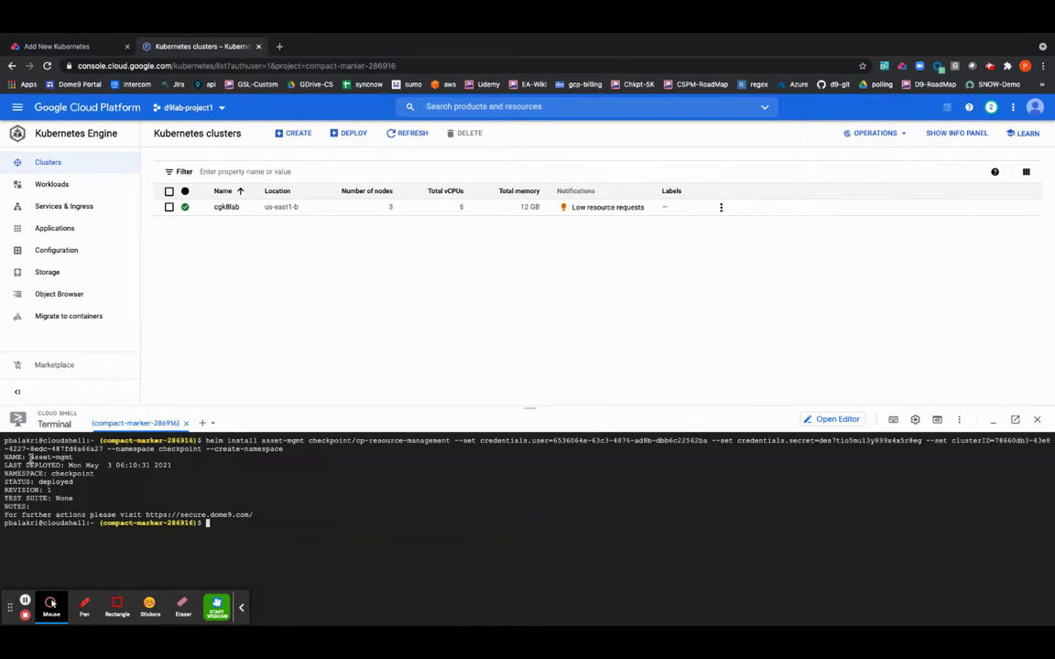
- Highlight the release name asset-mgmt in the deployment output
{"action": "left_click_drag", "start_coordinate": [31, 457], "coordinate": [72, 458]}
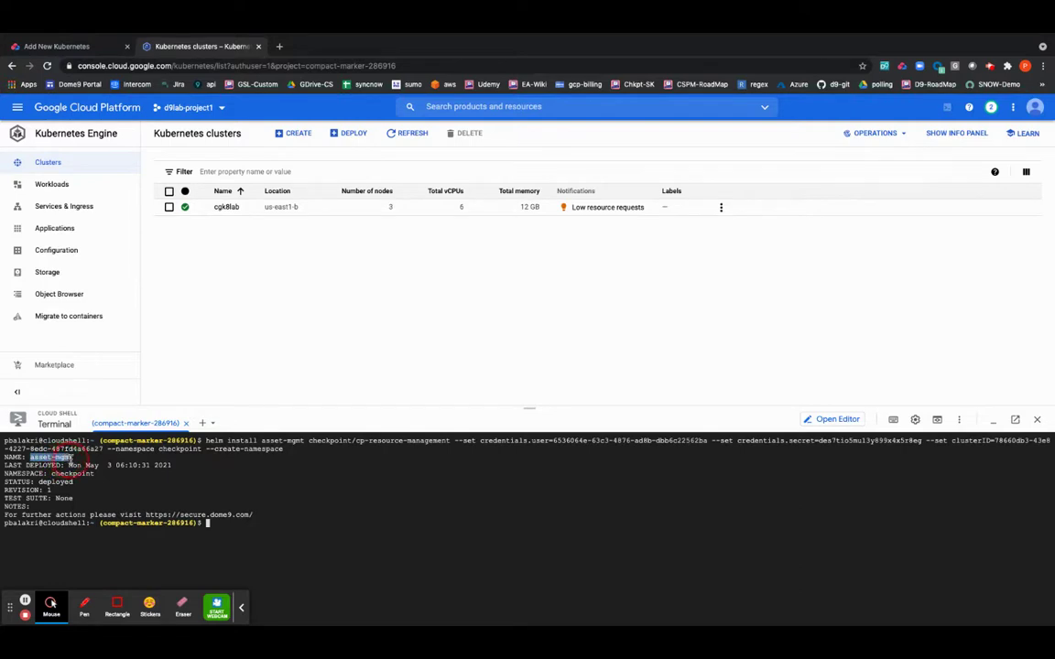
{"action": "key", "text": "super+c"}
{"action": "left_click", "coordinate": [136, 485]}
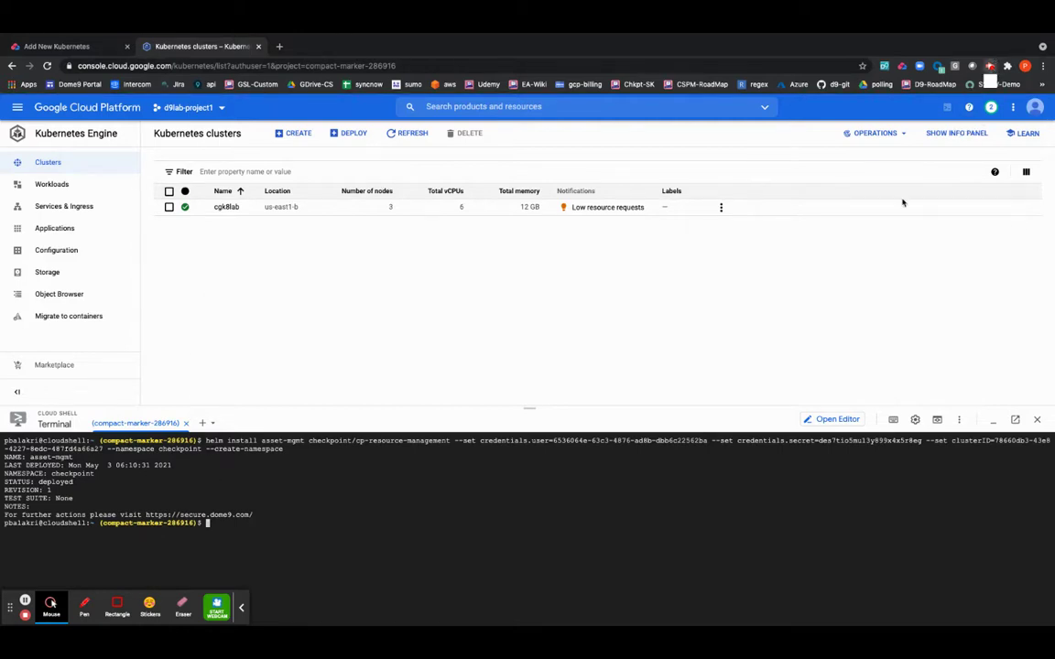
{"action": "left_click", "coordinate": [990, 67]}
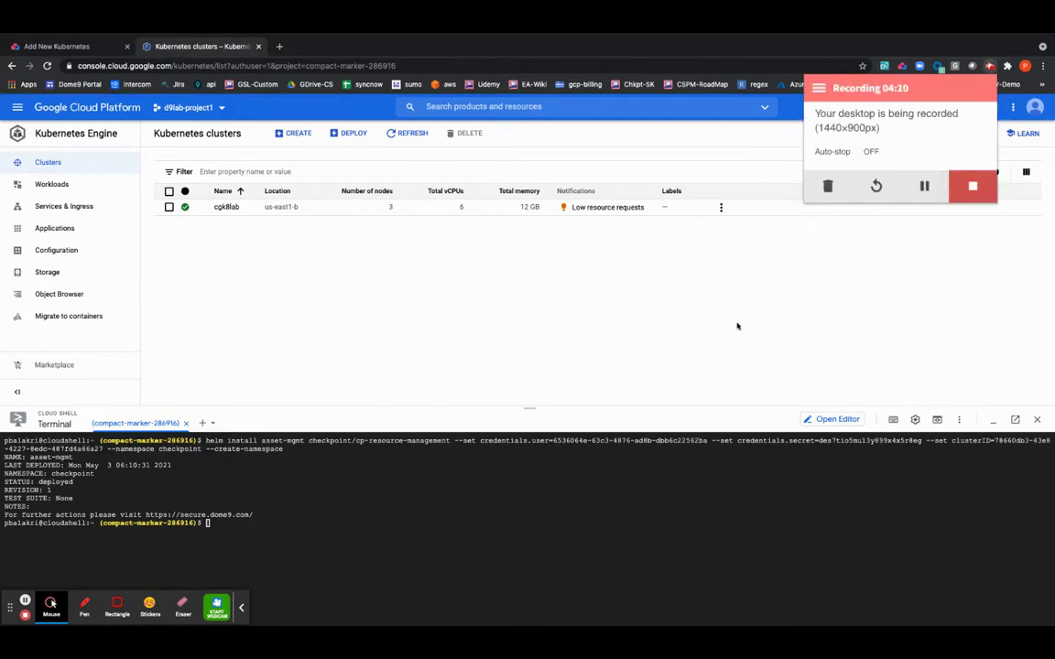
{"action": "left_click", "coordinate": [610, 308]}
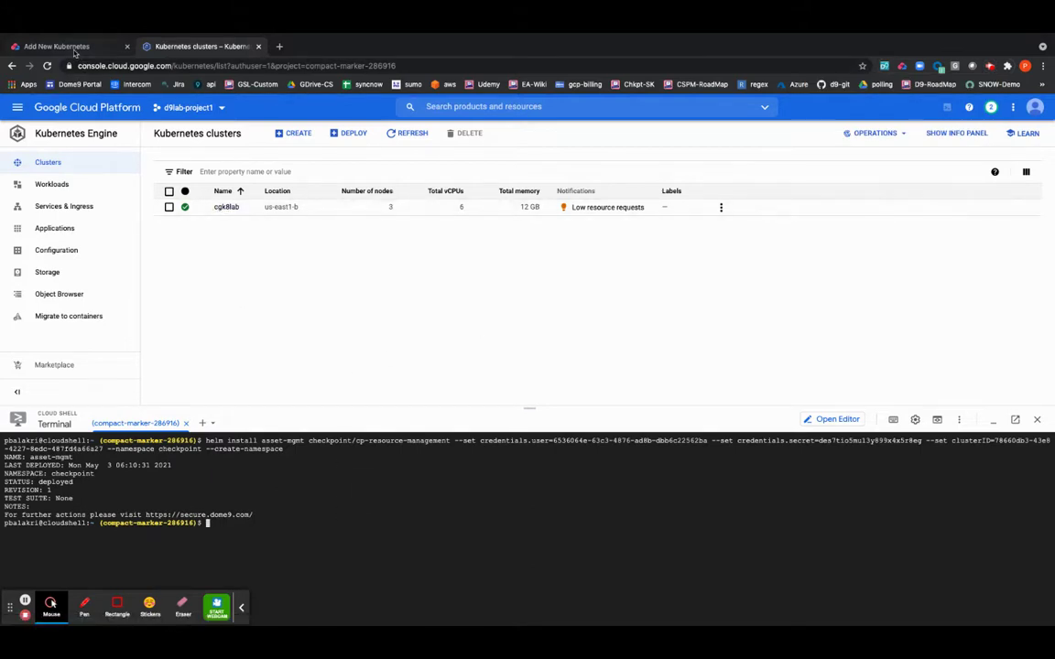
- Return to CloudGuard, proceed to the onboarding summary and finish onboarding the Training_K8s cluster
{"action": "left_click", "coordinate": [74, 48]}
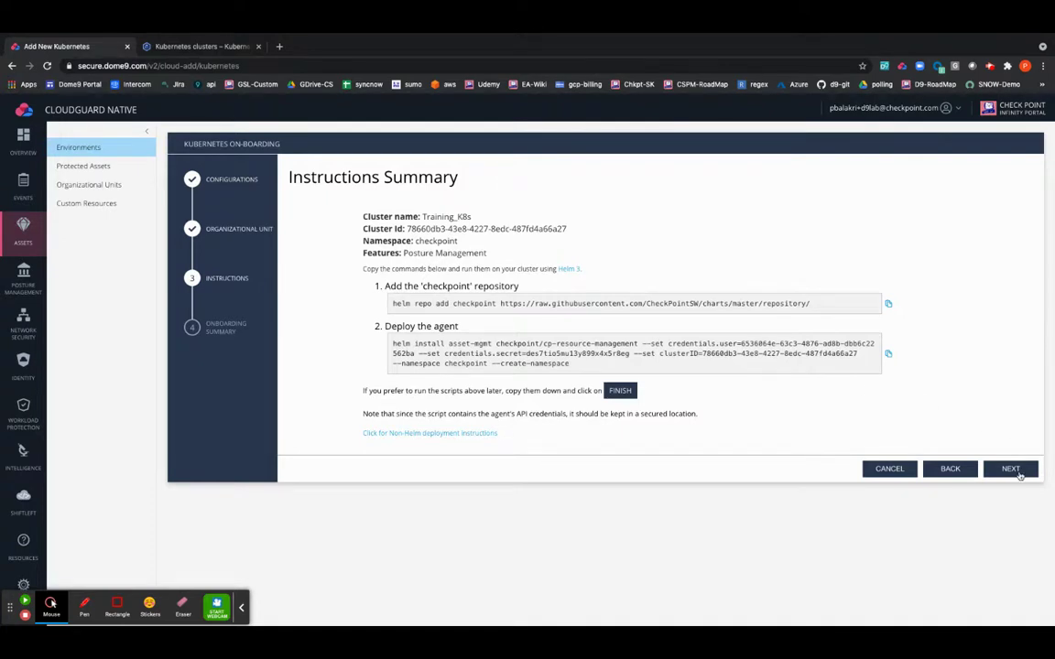
{"action": "left_click", "coordinate": [1018, 475]}
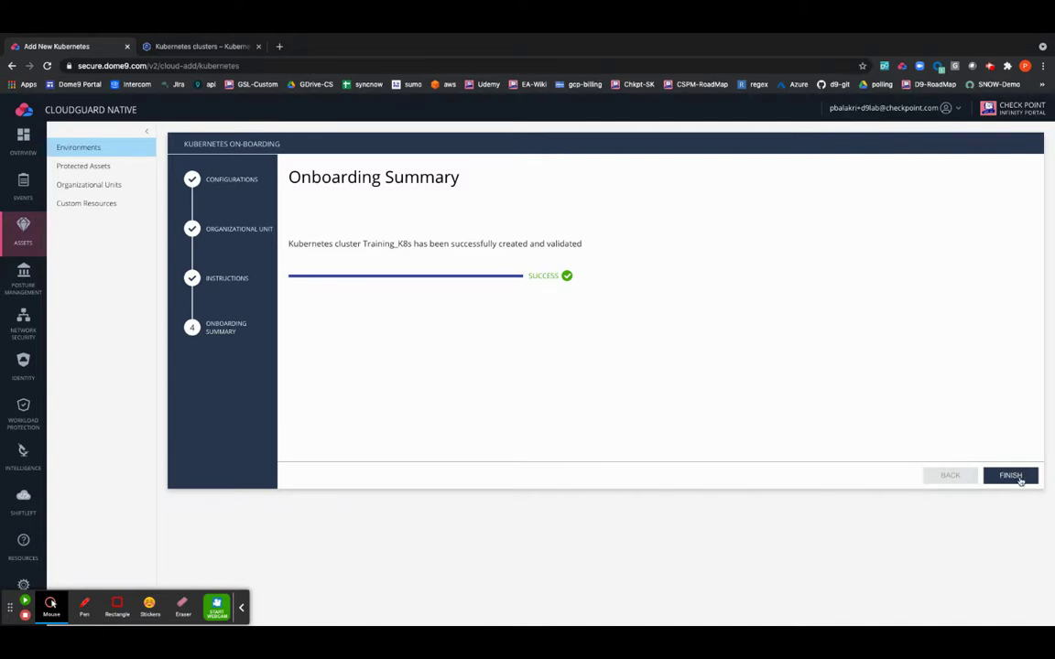
{"action": "left_click", "coordinate": [1011, 476]}
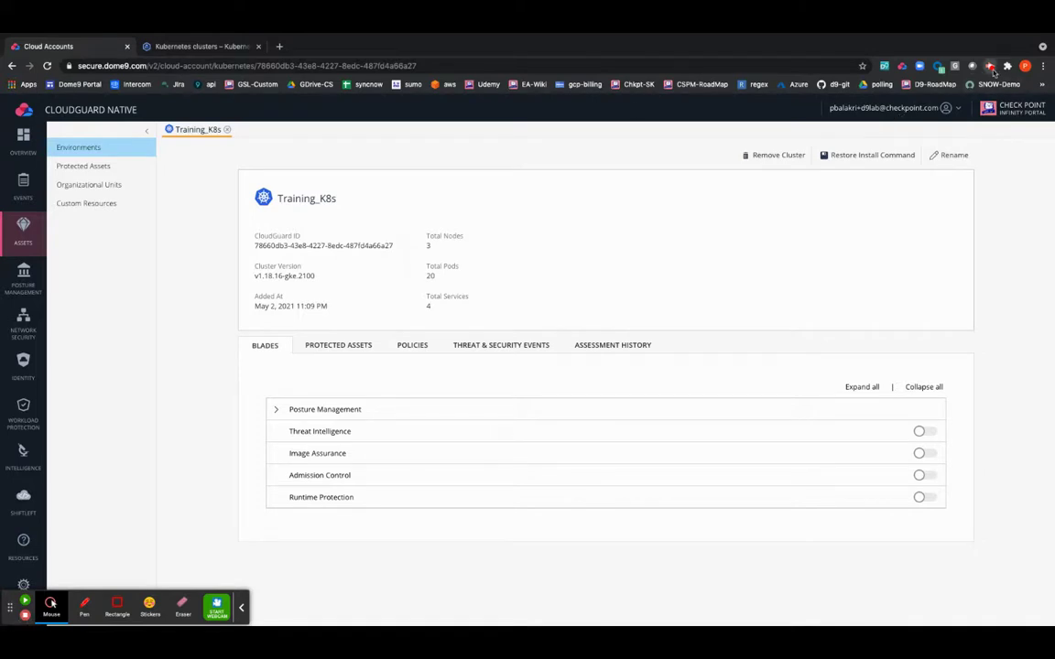
{"action": "left_click", "coordinate": [990, 67]}
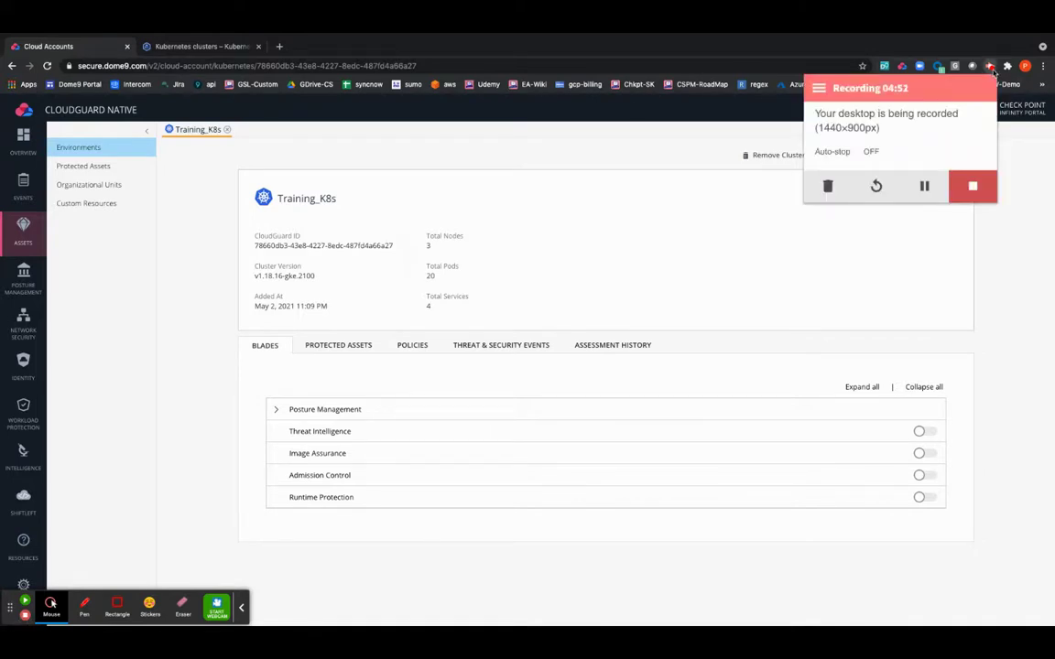